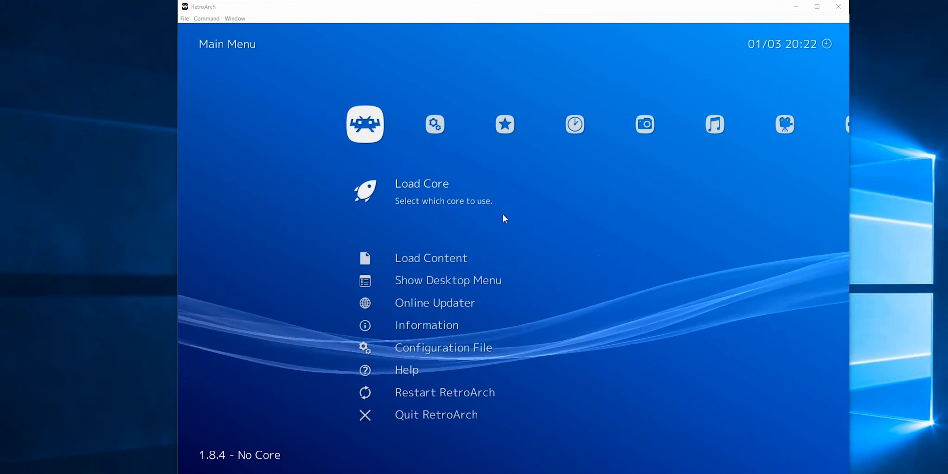
# - Download the Sony - PlayStation Portable (PPSSPP) core from the core updater and return to the main menu
pyautogui.click(420, 189)
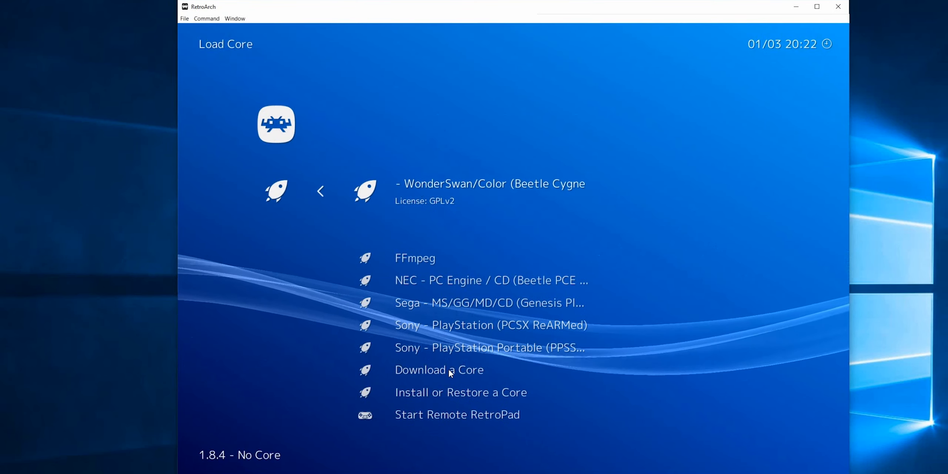
pyautogui.click(448, 368)
pyautogui.click(423, 192)
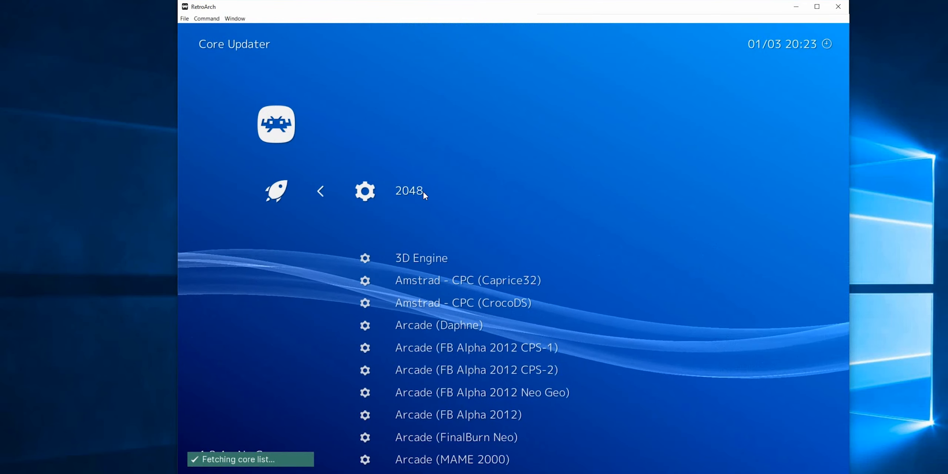
pyautogui.scroll(15, 423, 192)
pyautogui.scroll(14, 422, 190)
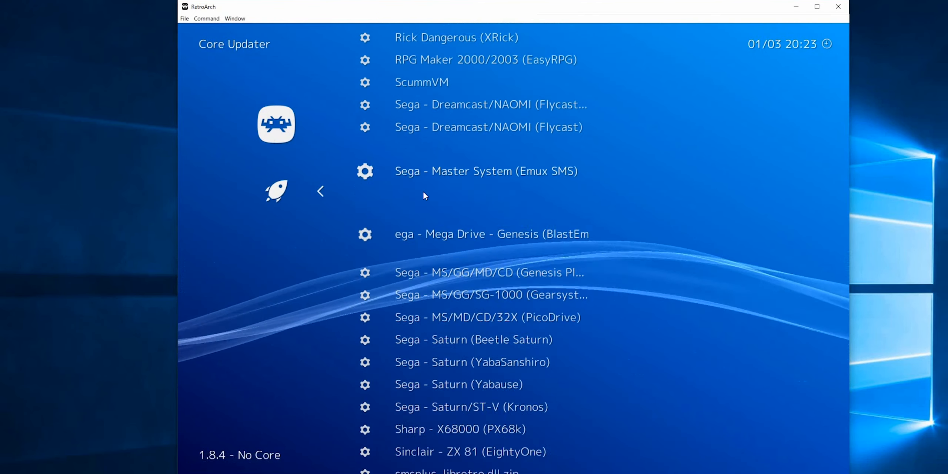
pyautogui.scroll(-19, 422, 191)
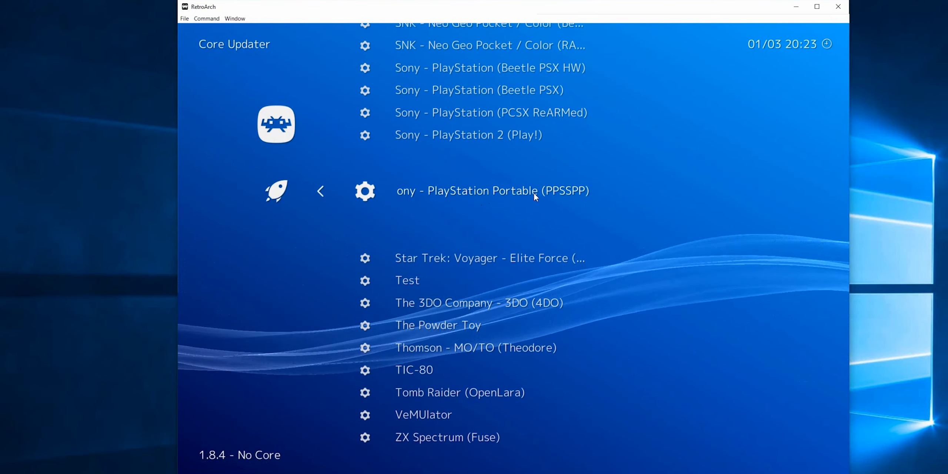
pyautogui.click(496, 194)
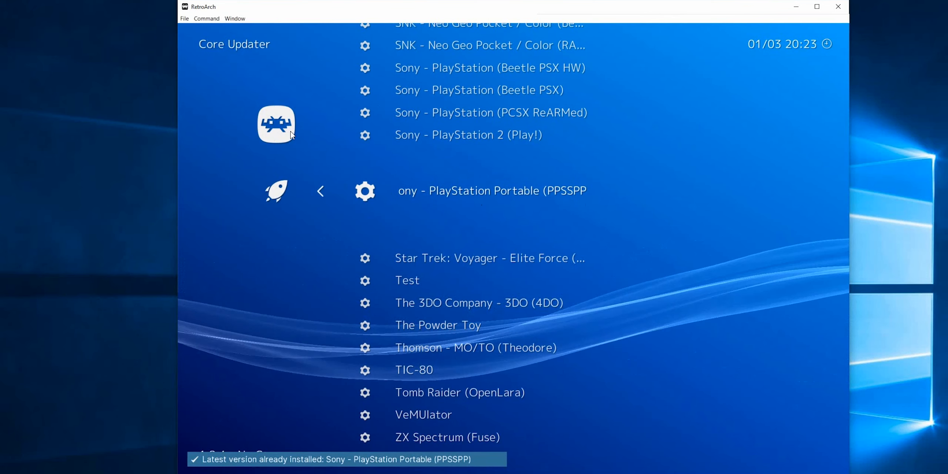
pyautogui.rightClick(278, 192)
pyautogui.rightClick(279, 191)
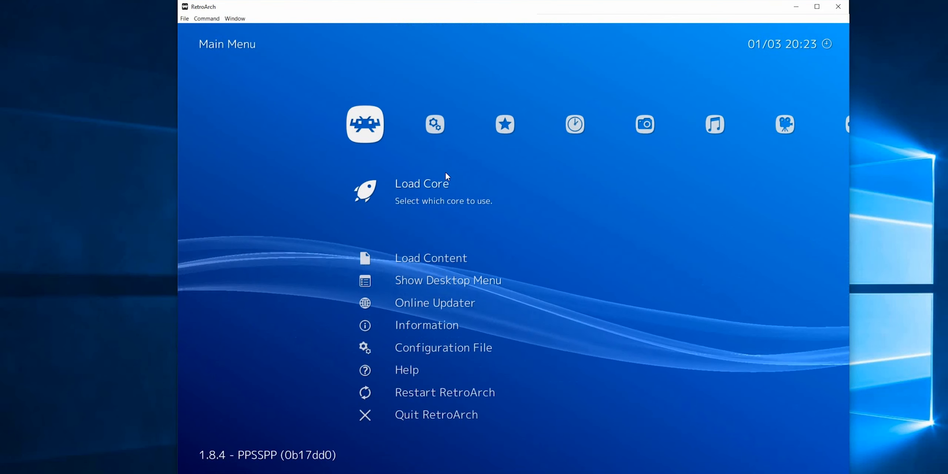
# - Open the desktop menu, minimize the main RetroArch window, and enlarge the desktop menu window
pyautogui.click(456, 279)
pyautogui.click(417, 195)
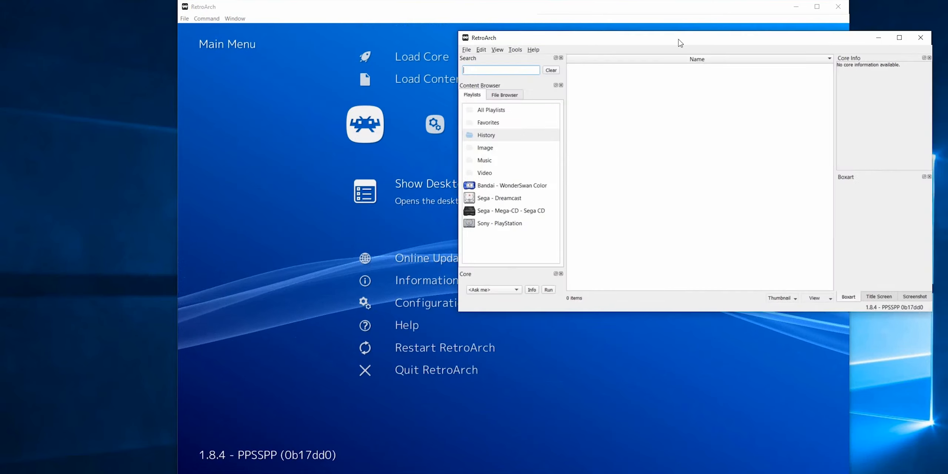
pyautogui.moveTo(679, 40); pyautogui.dragTo(494, 64)
pyautogui.click(800, 4)
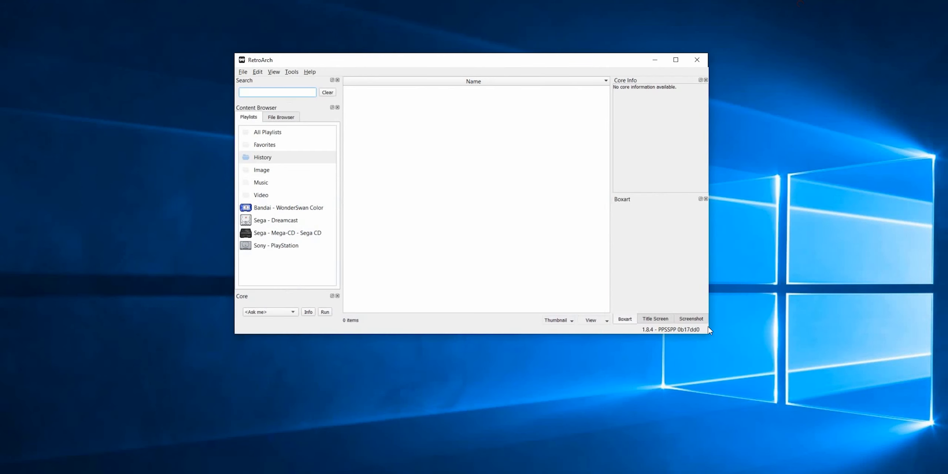
pyautogui.moveTo(707, 331); pyautogui.dragTo(858, 458)
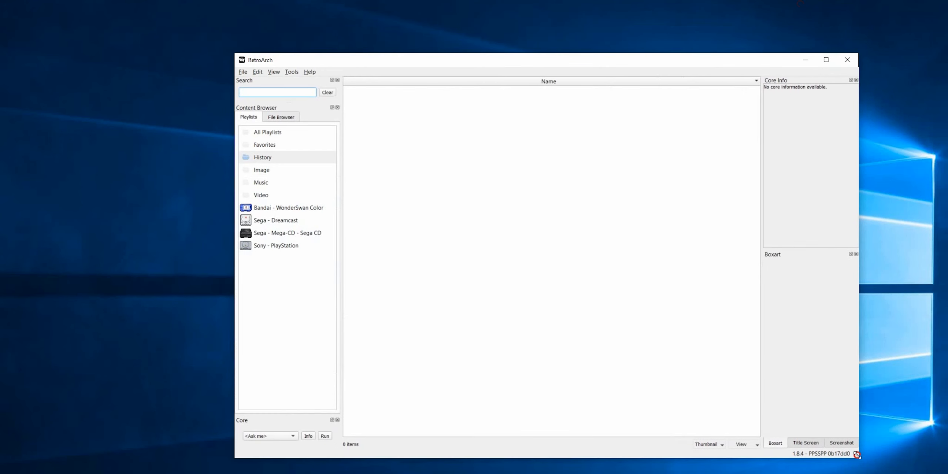
# - Create a new playlist named Sony - PlayStation Portable
pyautogui.rightClick(295, 255)
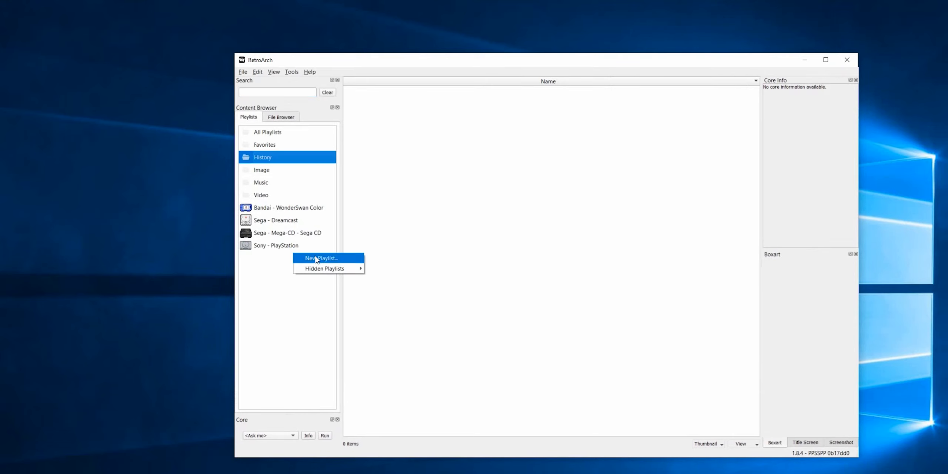
pyautogui.click(316, 260)
pyautogui.write('Sony - PlayStation Portable')
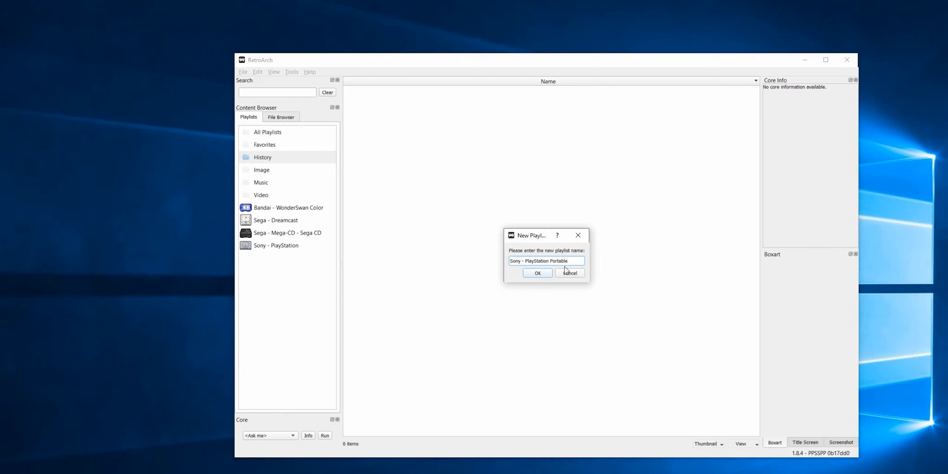
pyautogui.click(544, 276)
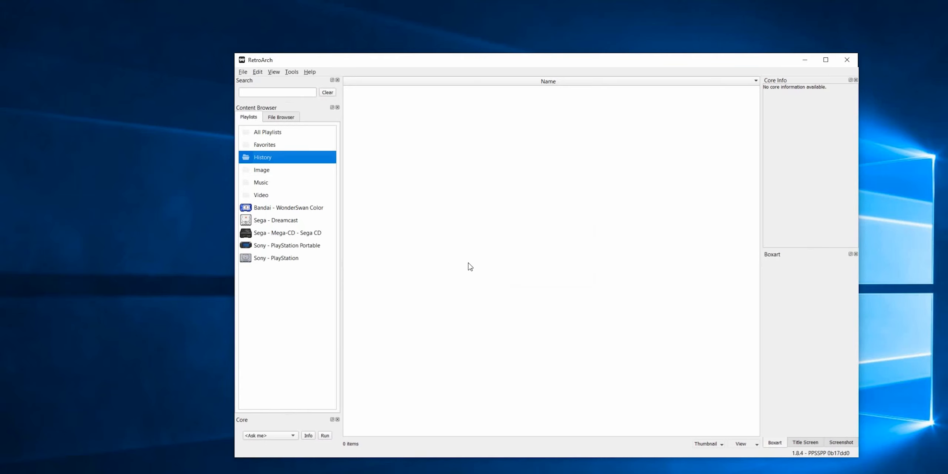
# - Choose the PSP folder inside roms on the SONY (F:) drive as the folder to add to the Sony - PlayStation Portable playlist
pyautogui.click(292, 245)
pyautogui.rightClick(394, 243)
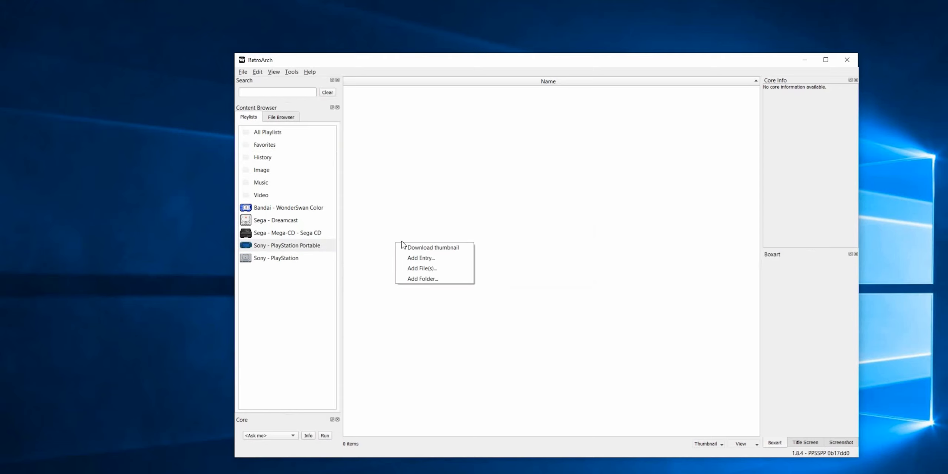
pyautogui.click(442, 279)
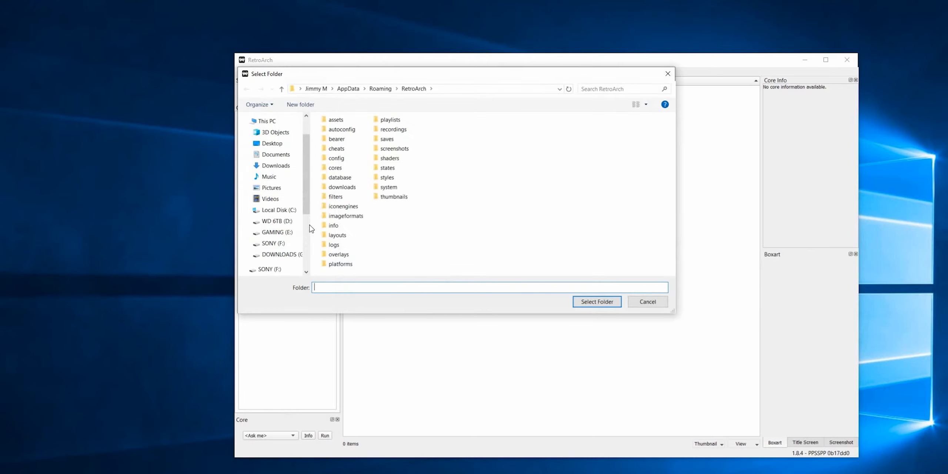
pyautogui.moveTo(305, 202); pyautogui.dragTo(305, 218)
pyautogui.click(279, 234)
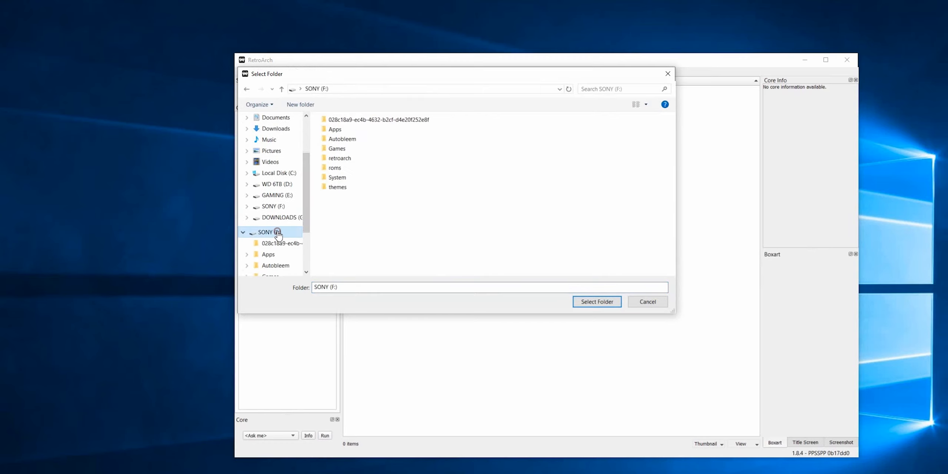
pyautogui.click(340, 168)
pyautogui.doubleClick(339, 168)
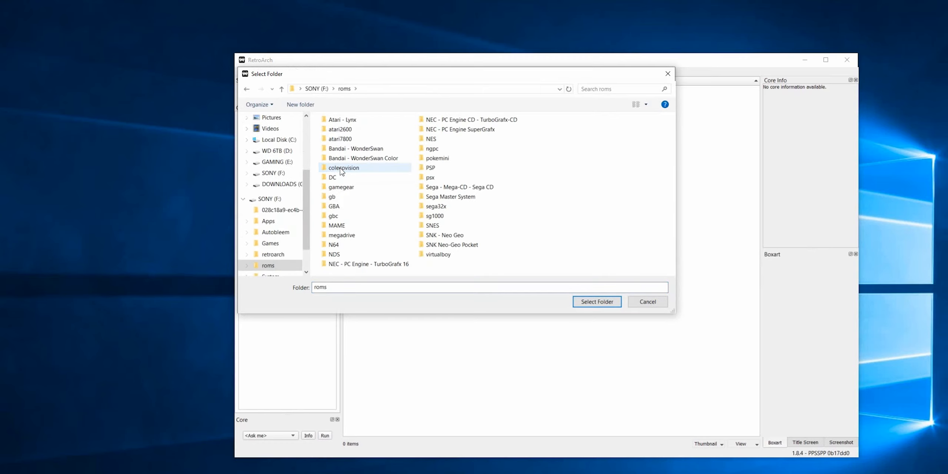
pyautogui.click(451, 168)
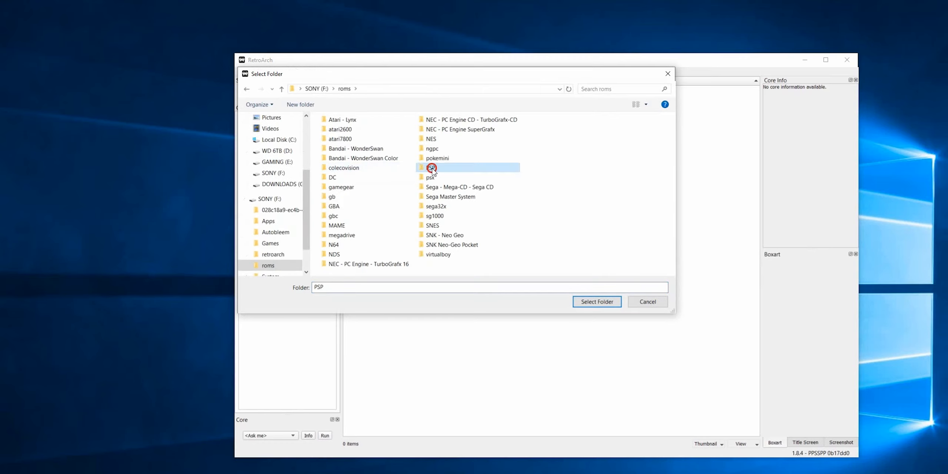
pyautogui.click(596, 302)
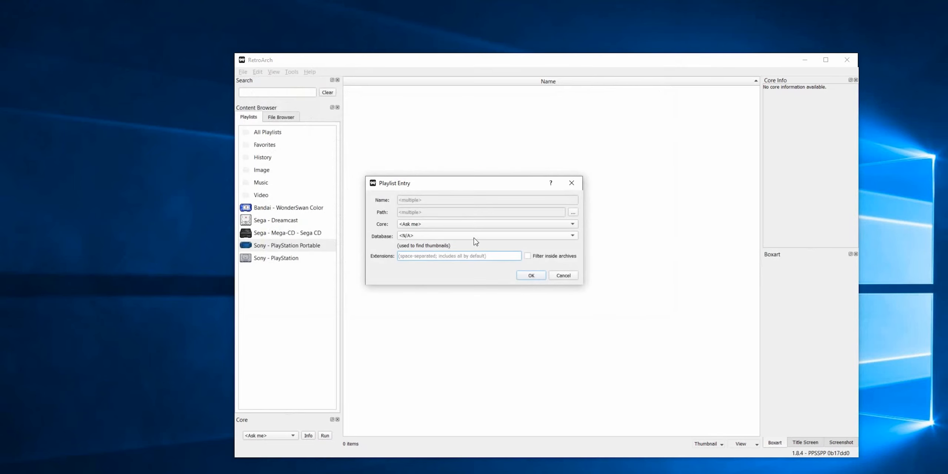
# - Set the database to Sony - PlayStation Portable and the extensions to .cso .CSO .ISO .iso, consulting the PSP folder's file types
pyautogui.click(527, 236)
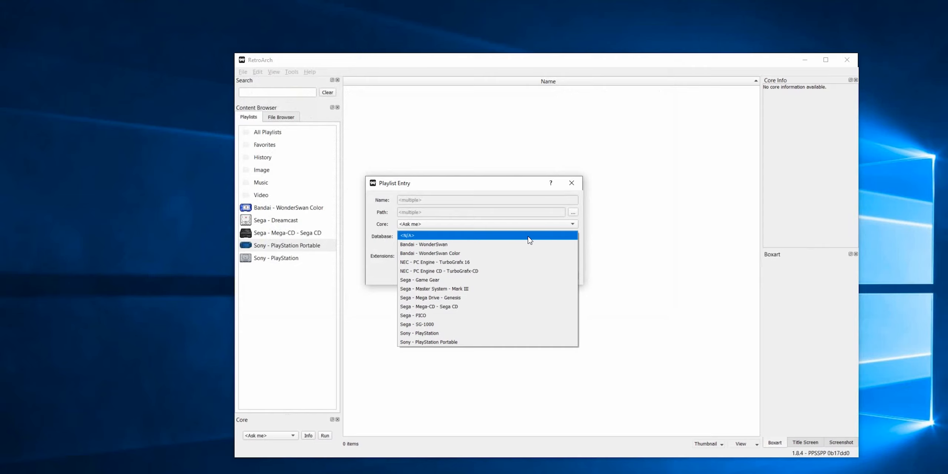
pyautogui.click(440, 342)
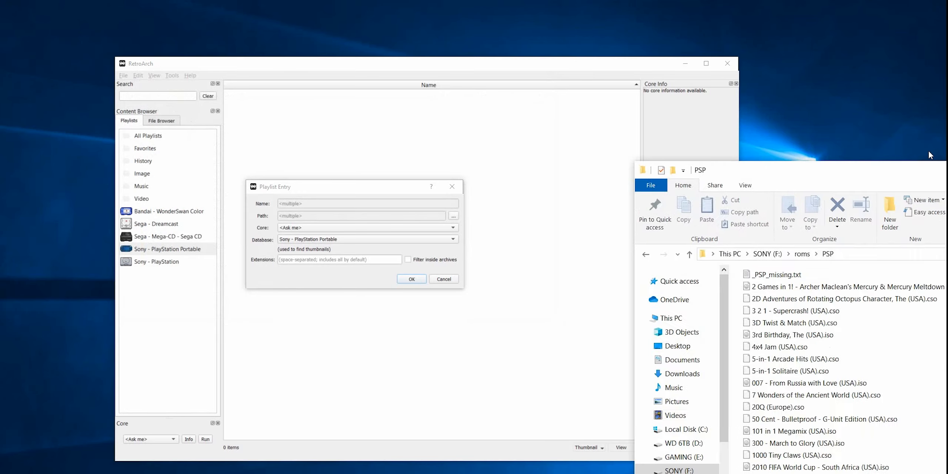
pyautogui.moveTo(915, 85); pyautogui.dragTo(787, 83)
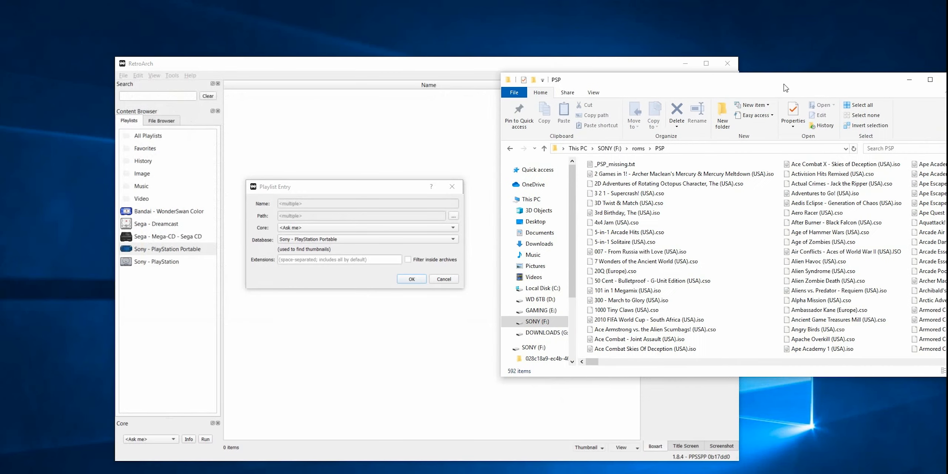
pyautogui.click(675, 196)
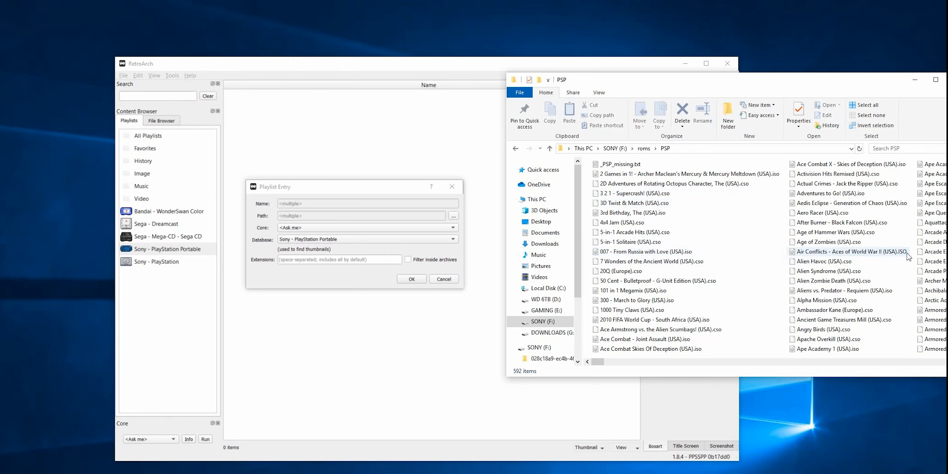
pyautogui.click(309, 259)
pyautogui.write('.cso .CSO .ISO .iso')
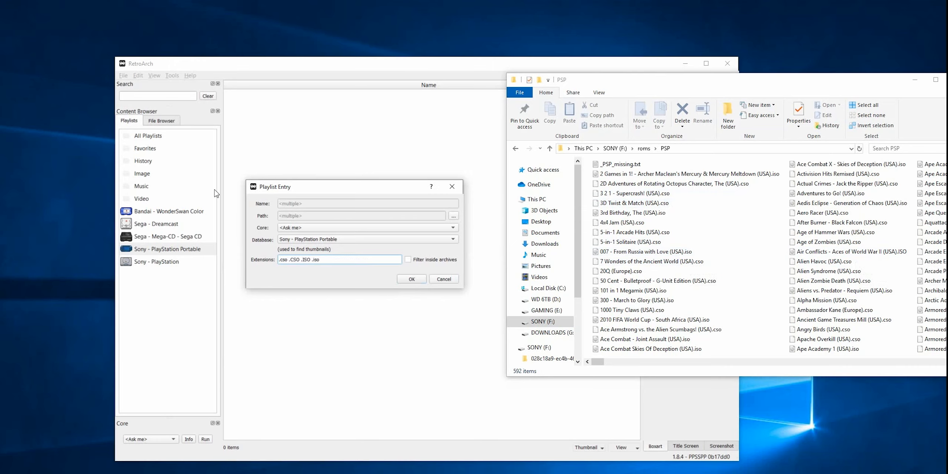
# - Check the rest of the PSP folder's files and add the matching games to the playlist
pyautogui.moveTo(597, 362); pyautogui.dragTo(938, 371)
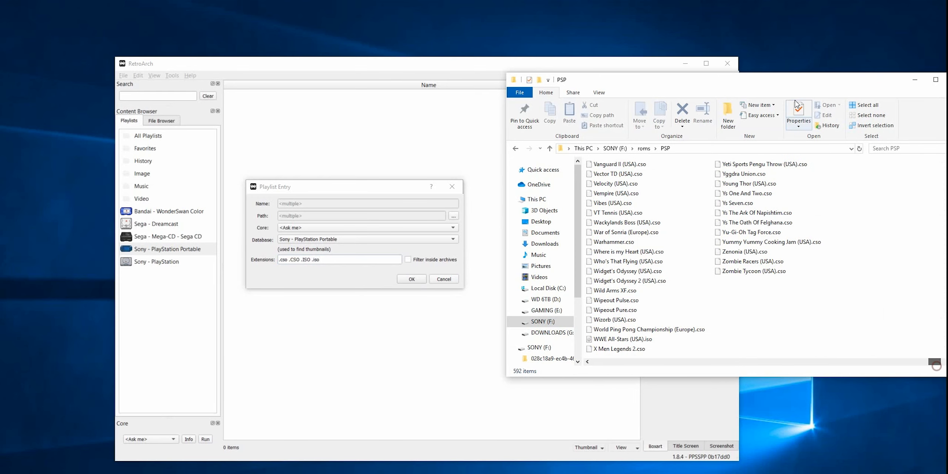
pyautogui.moveTo(758, 80); pyautogui.dragTo(947, 104)
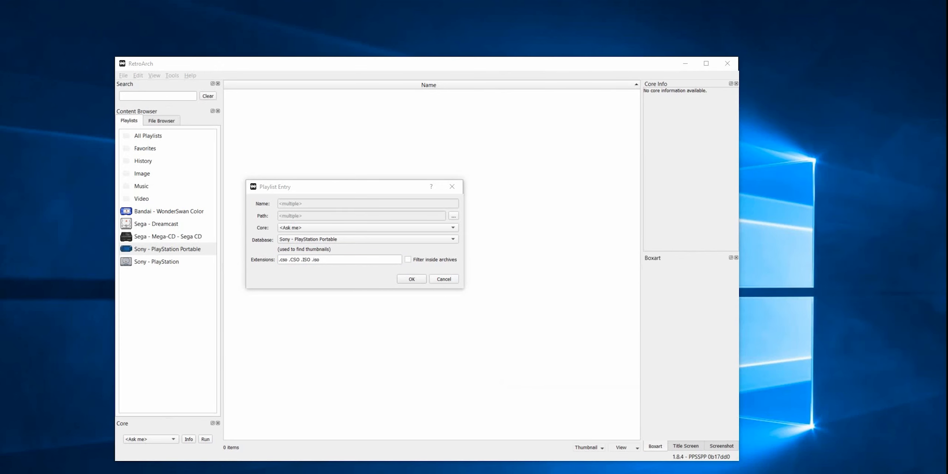
pyautogui.click(425, 279)
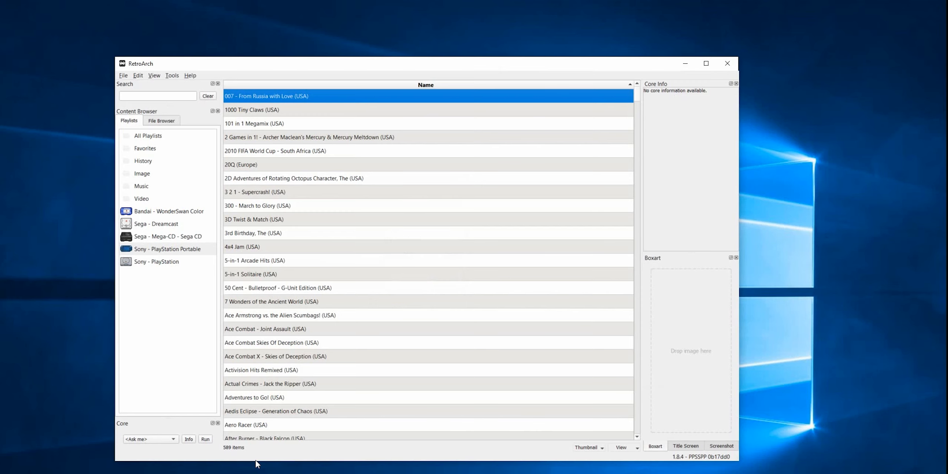
# - Examine the PSP folder in File Explorer for file types the playlist's extension filter does not cover
pyautogui.moveTo(947, 148); pyautogui.dragTo(773, 88)
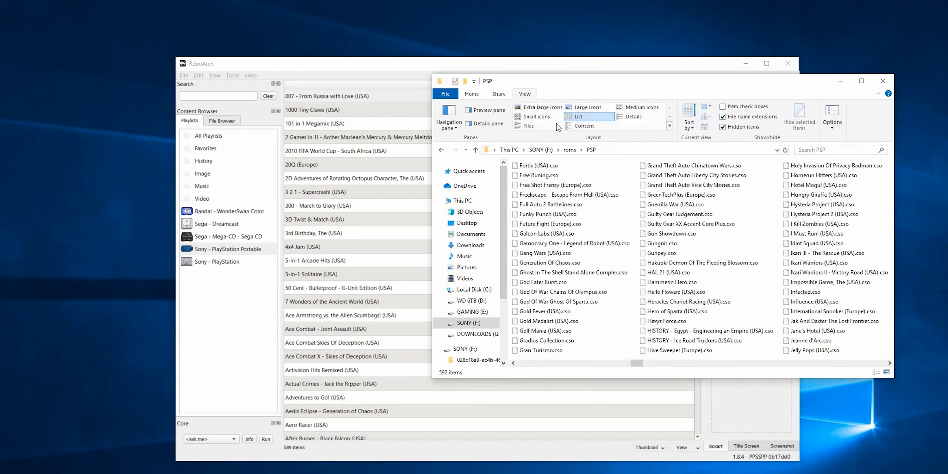
pyautogui.moveTo(526, 364); pyautogui.dragTo(876, 364)
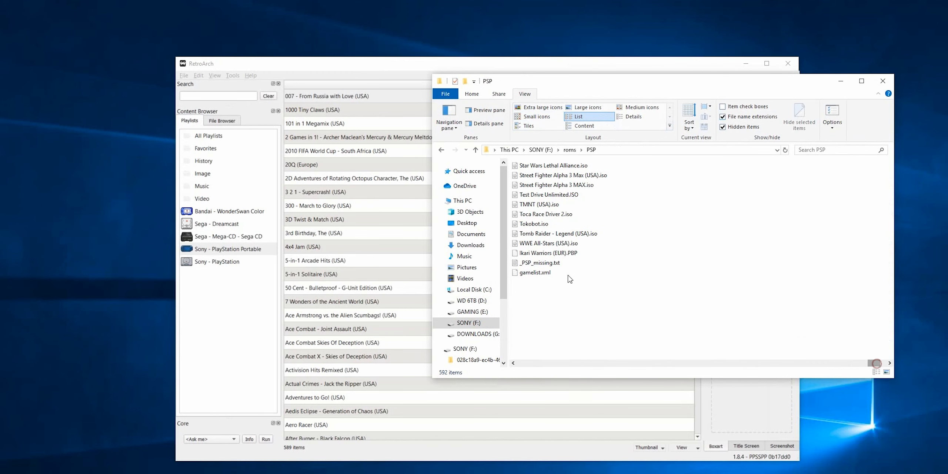
pyautogui.moveTo(570, 255)
pyautogui.moveTo(675, 86); pyautogui.dragTo(947, 100)
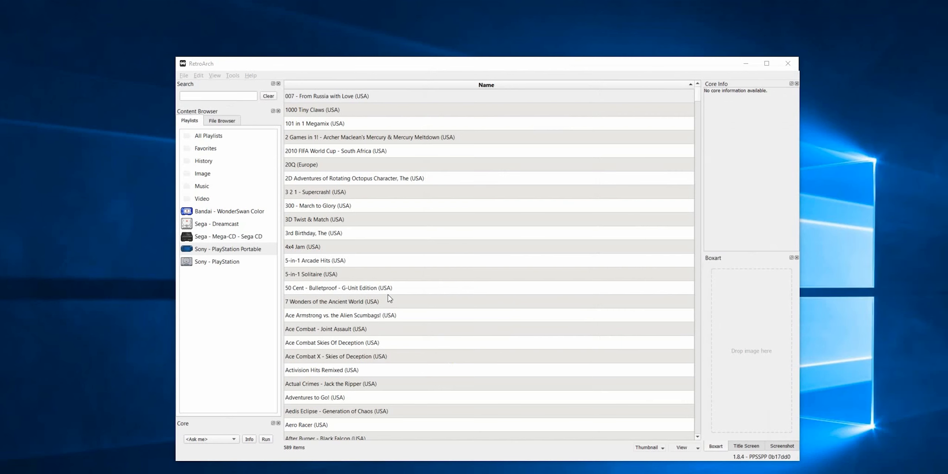
# - Edit the 7 Wonders of the Ancient World (USA) entry, adding .PBP to its extensions
pyautogui.rightClick(575, 304)
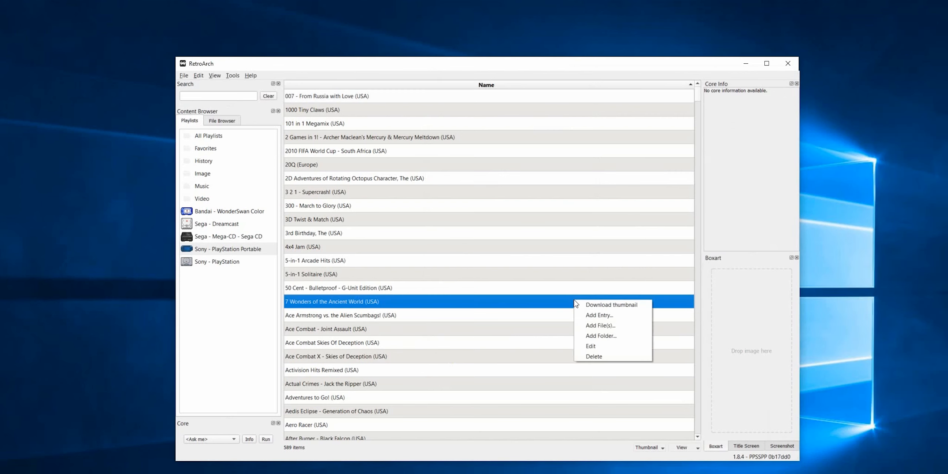
pyautogui.click(595, 350)
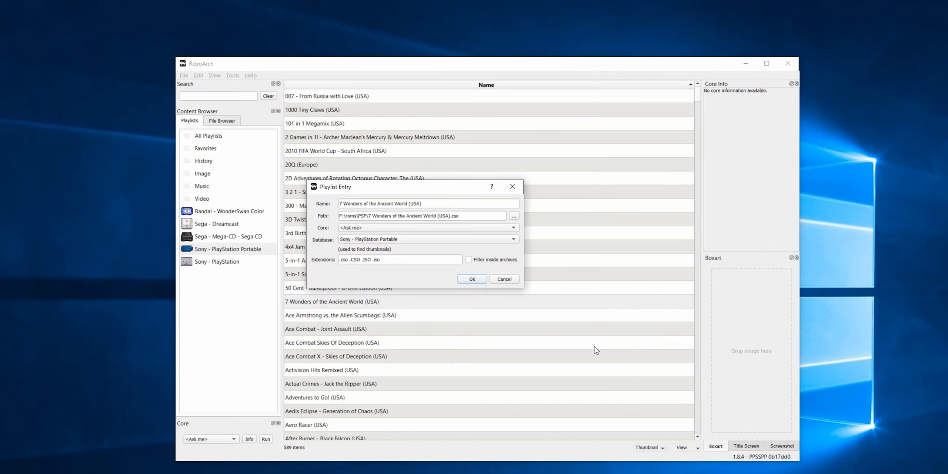
pyautogui.click(404, 260)
pyautogui.click(472, 279)
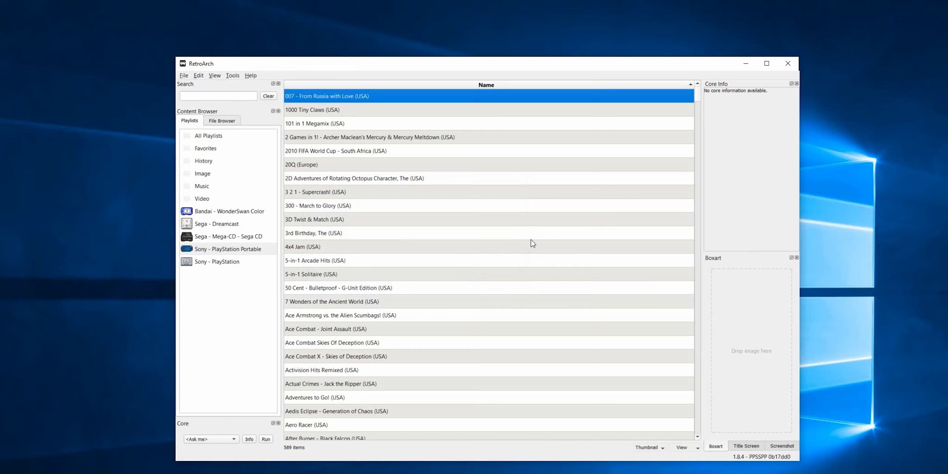
# - Add the roms PSP folder to the playlist with the extensions .cso .CSO .ISO .iso .PBP
pyautogui.rightClick(504, 209)
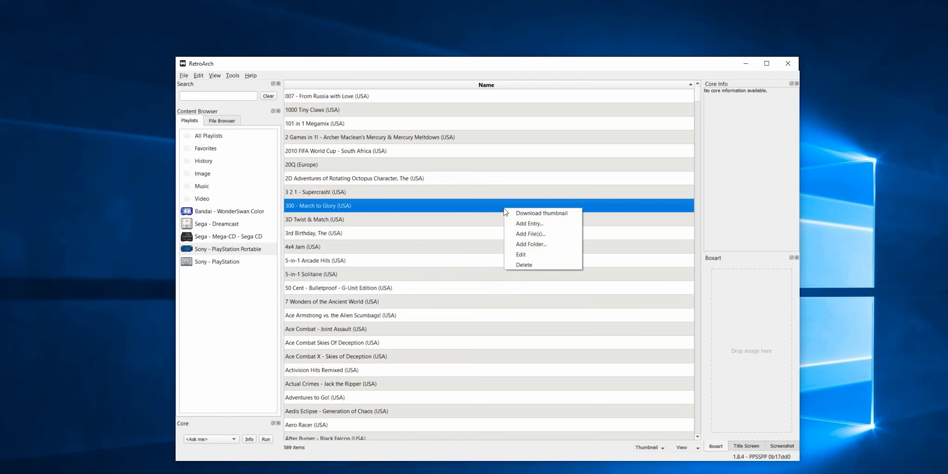
pyautogui.click(551, 245)
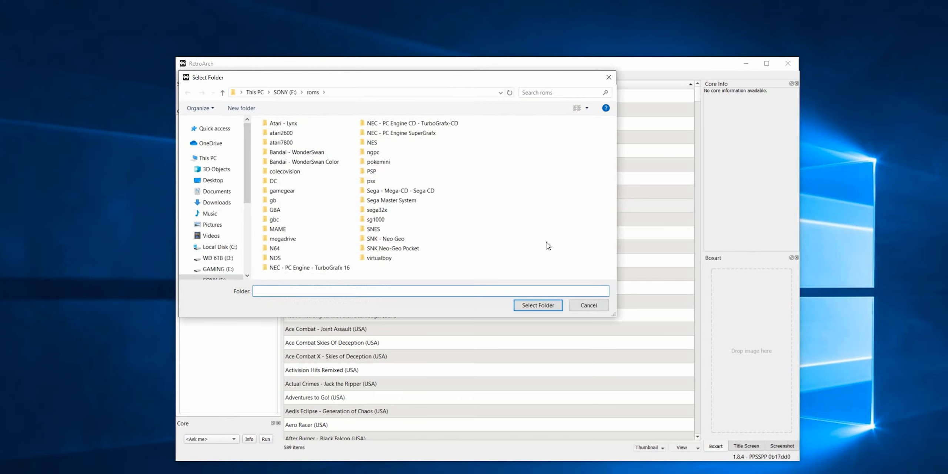
pyautogui.click(371, 171)
pyautogui.click(548, 305)
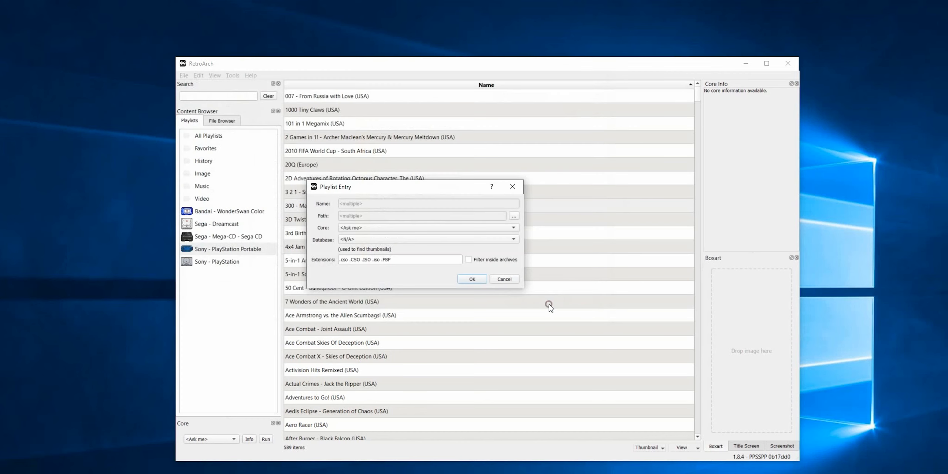
pyautogui.click(471, 279)
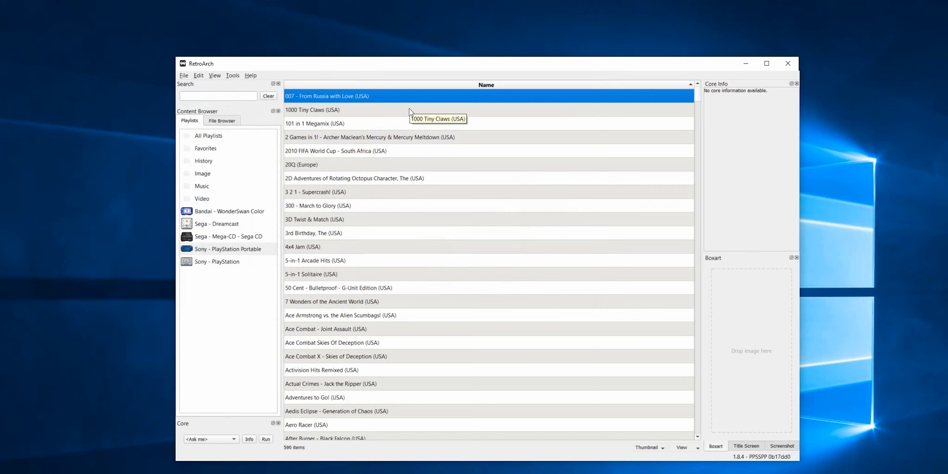
# - Close RetroArch and open the playlists folder inside the RetroArch directory in File Explorer
pyautogui.click(184, 75)
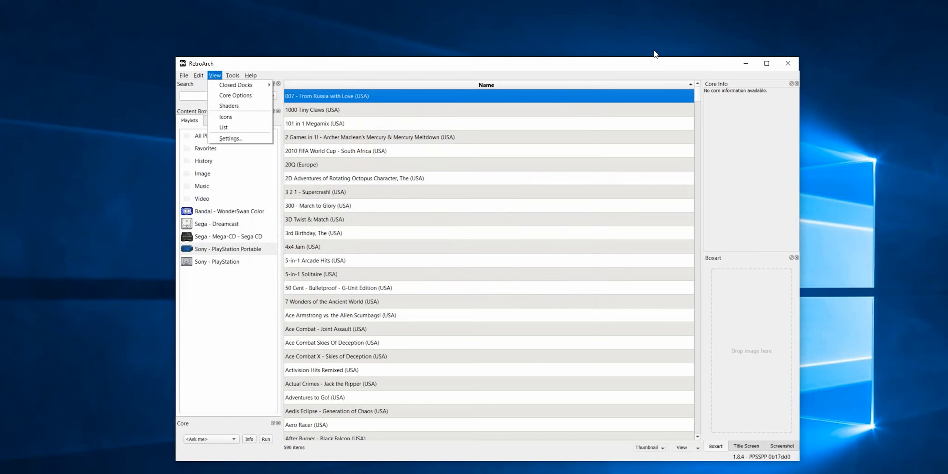
pyautogui.click(789, 63)
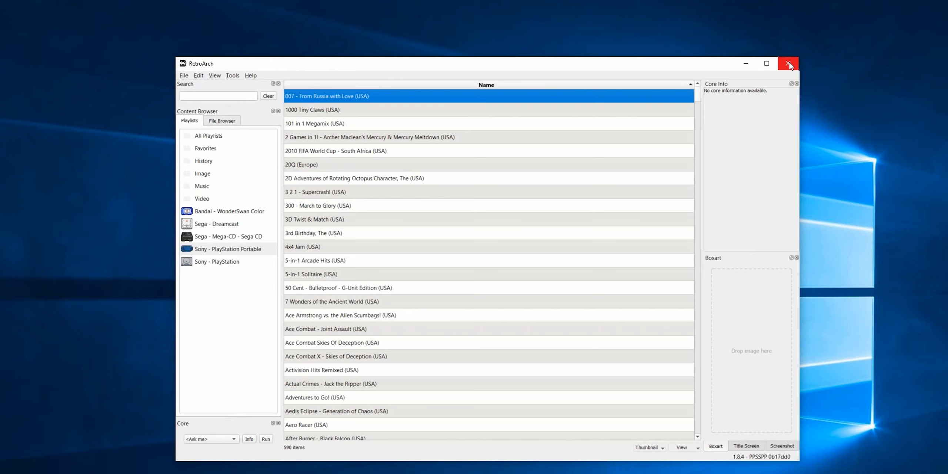
pyautogui.click(789, 64)
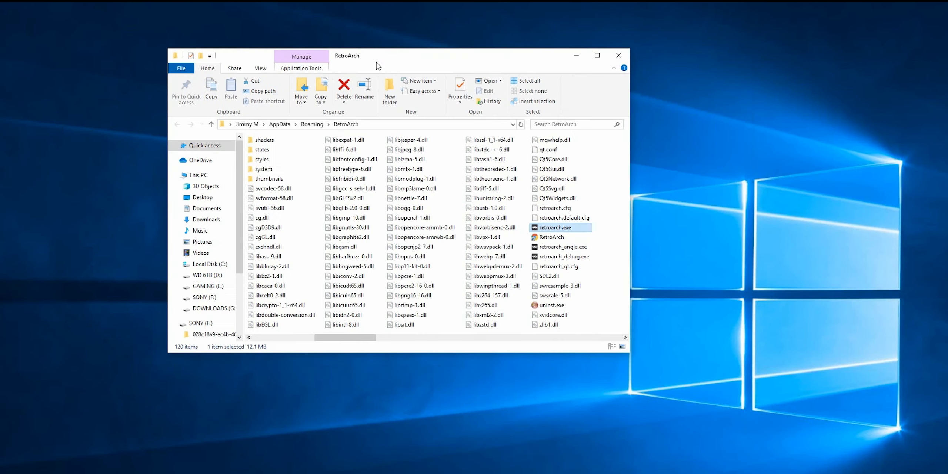
pyautogui.moveTo(378, 66); pyautogui.dragTo(403, 71)
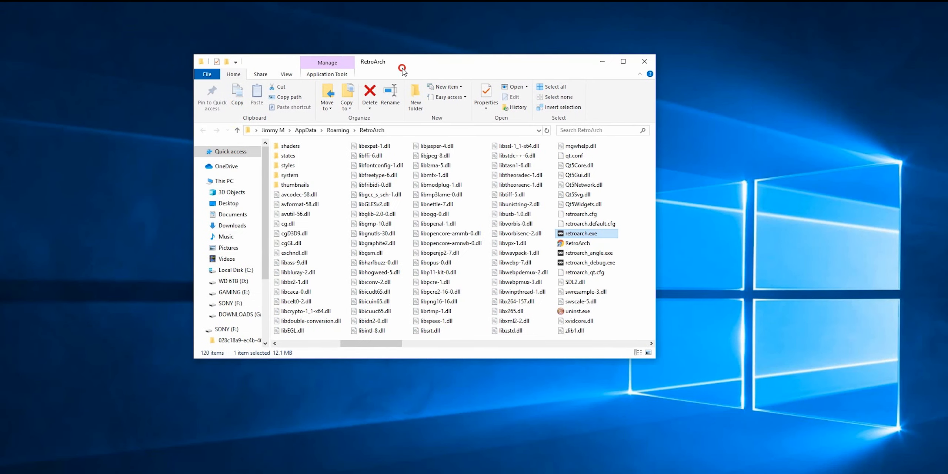
pyautogui.moveTo(382, 343); pyautogui.dragTo(283, 352)
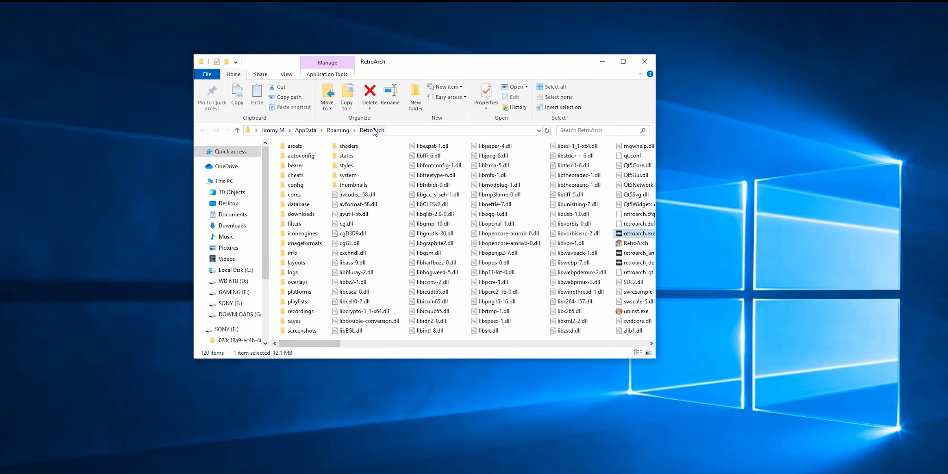
pyautogui.click(300, 303)
pyautogui.doubleClick(301, 304)
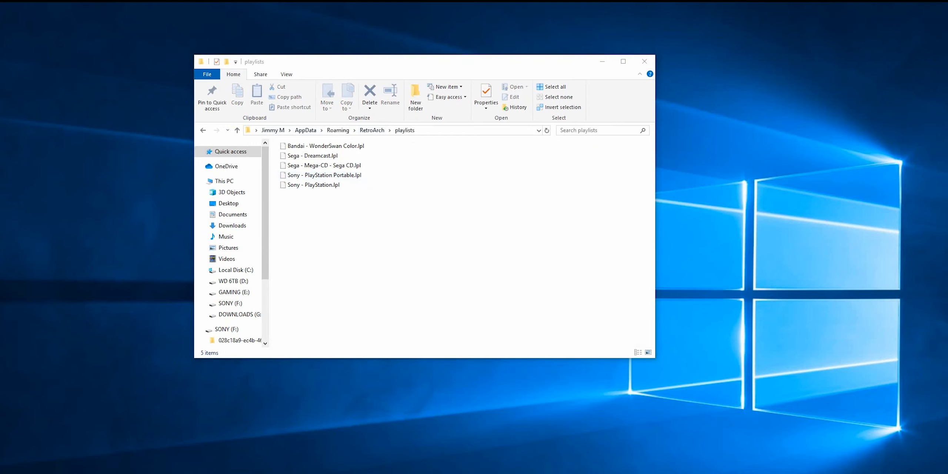
# - Place the local playlists window and the SONY (F:) drive window side by side
pyautogui.moveTo(947, 85); pyautogui.dragTo(763, 72)
pyautogui.click(518, 70)
pyautogui.moveTo(314, 66); pyautogui.dragTo(122, 56)
pyautogui.moveTo(819, 75); pyautogui.dragTo(728, 58)
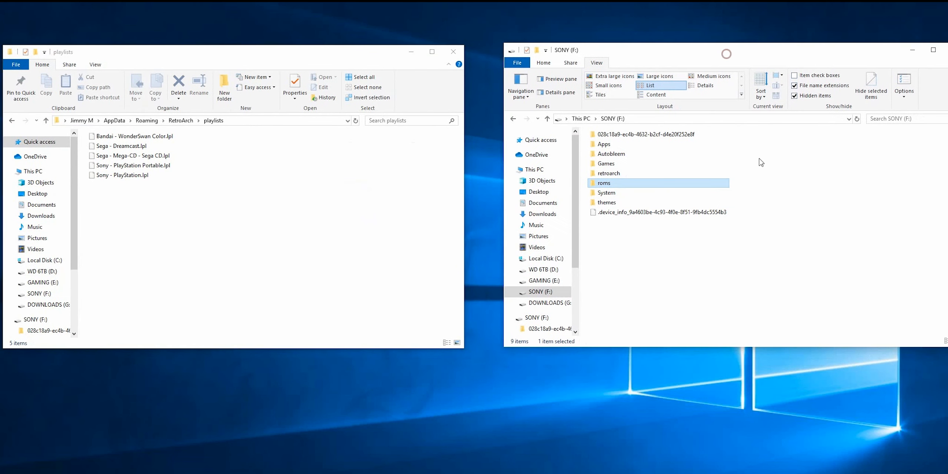
# - Copy Sony - PlayStation Portable.lpl into the retroarch playlists folder on SONY (F:), replacing the existing file
pyautogui.click(612, 173)
pyautogui.doubleClick(612, 173)
pyautogui.doubleClick(611, 273)
pyautogui.moveTo(126, 171); pyautogui.dragTo(855, 258)
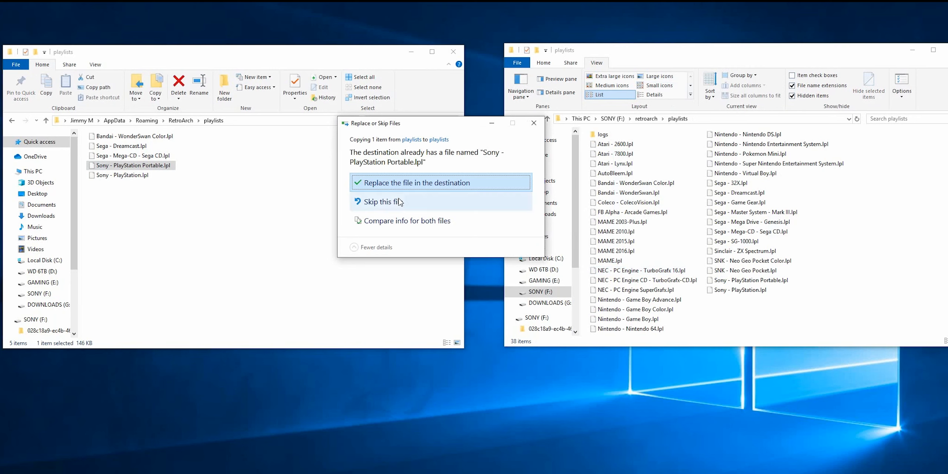
pyautogui.click(419, 183)
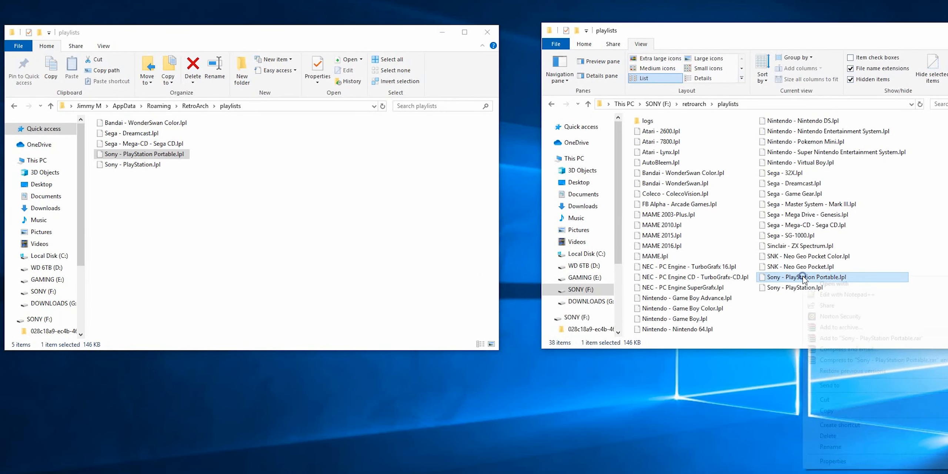
# - Open the copied Sony - PlayStation Portable.lpl on SONY (F:) in Notepad++ and replace every \\ with /
pyautogui.rightClick(747, 279)
pyautogui.click(842, 295)
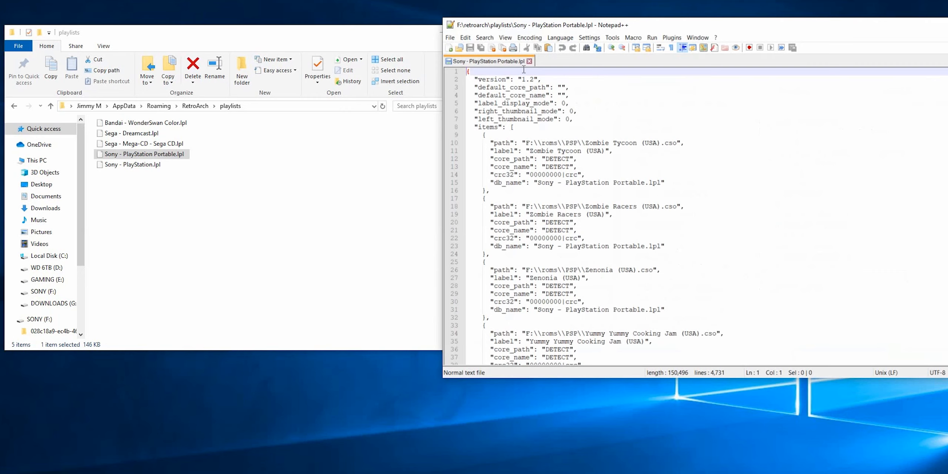
pyautogui.click(486, 37)
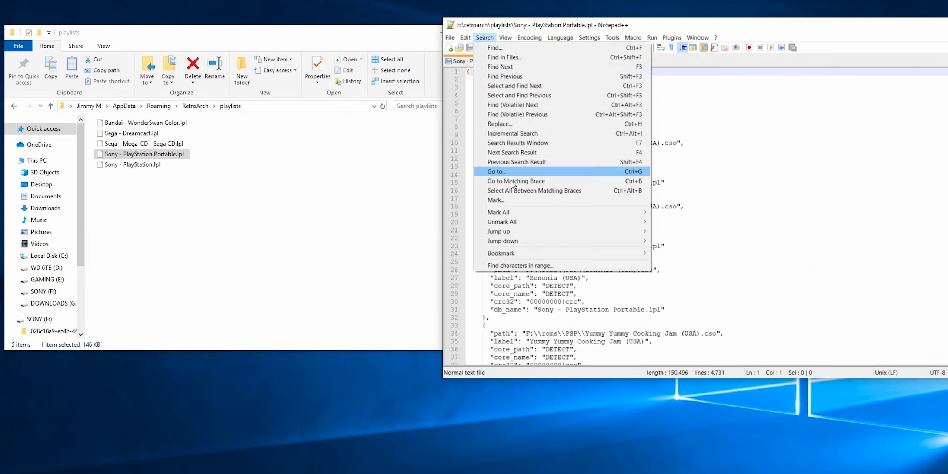
pyautogui.click(518, 124)
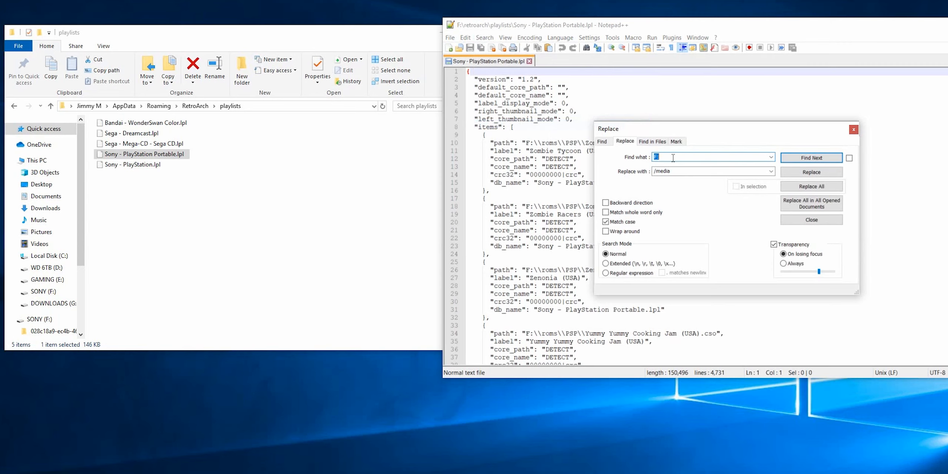
pyautogui.write('\\\\')
pyautogui.click(688, 172)
pyautogui.write('/')
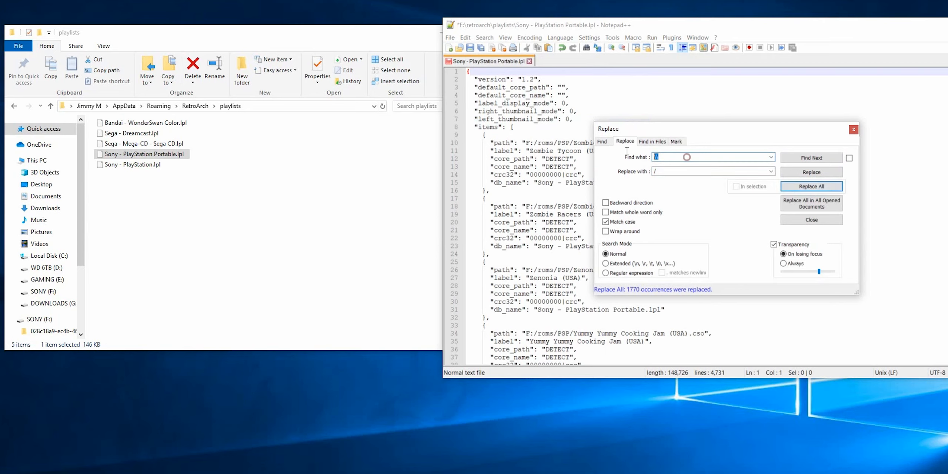
# - Replace every F: in the playlist file with /media
pyautogui.write('F:')
pyautogui.click(671, 172)
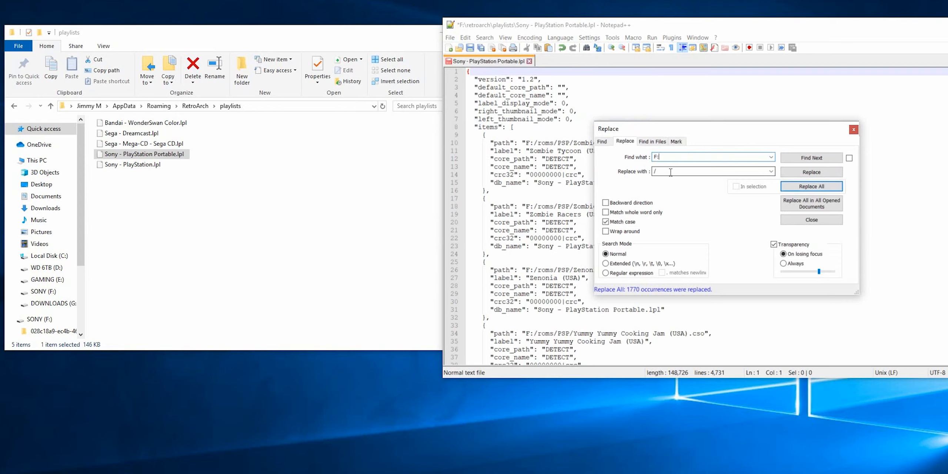
pyautogui.write('media')
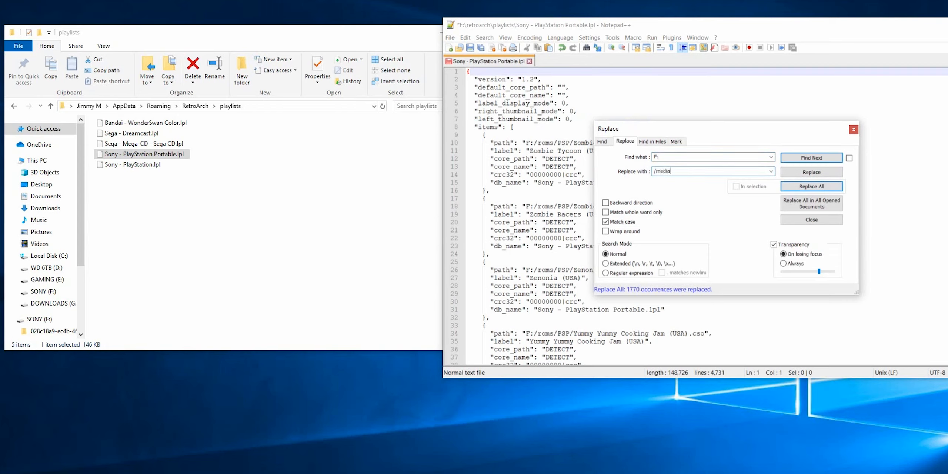
pyautogui.click(822, 189)
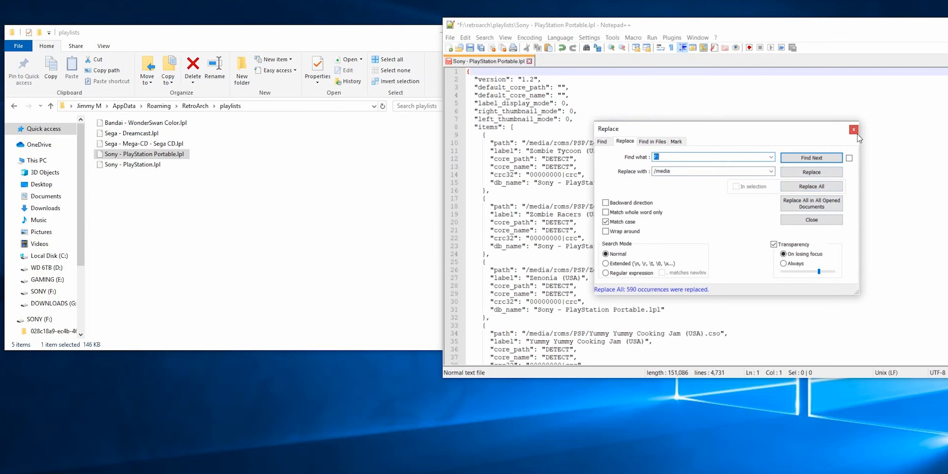
pyautogui.click(854, 129)
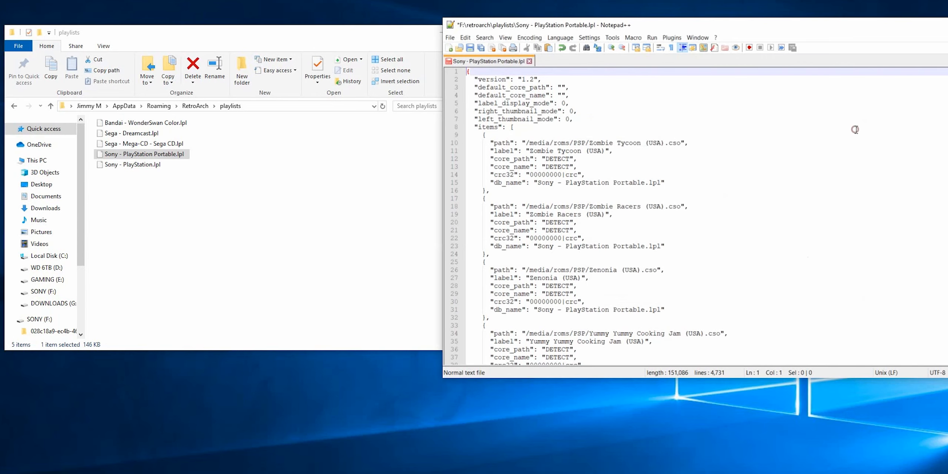
# - Save the edited playlist file, and close Notepad++ and both File Explorer windows
pyautogui.click(452, 37)
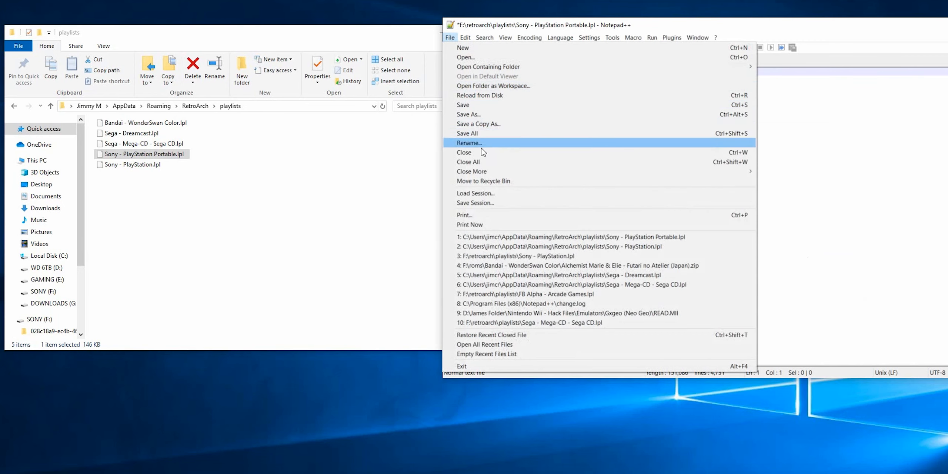
pyautogui.click(478, 106)
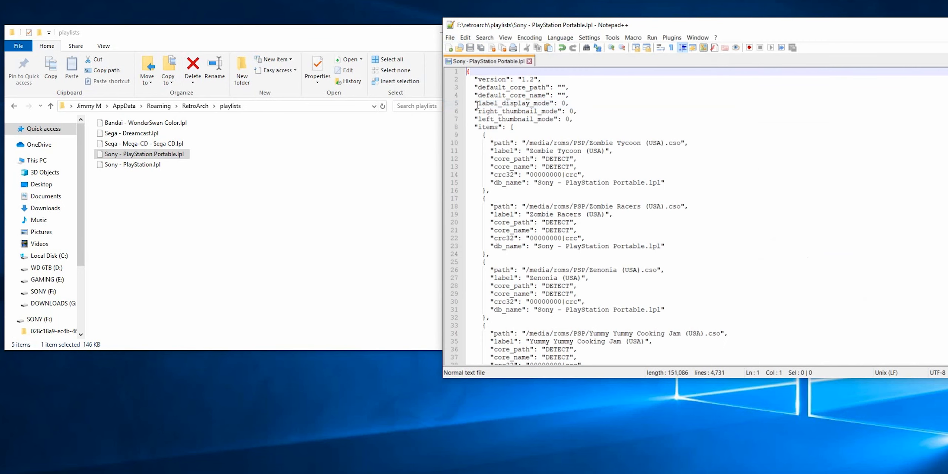
pyautogui.click(945, 24)
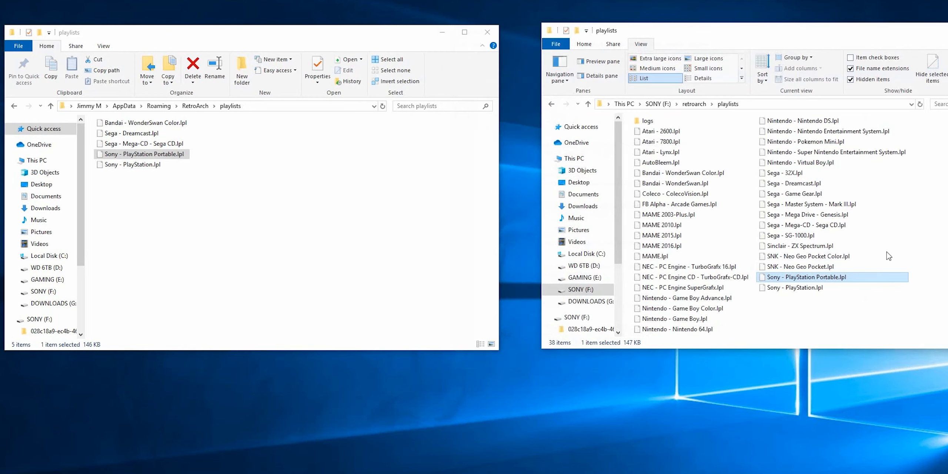
pyautogui.click(487, 33)
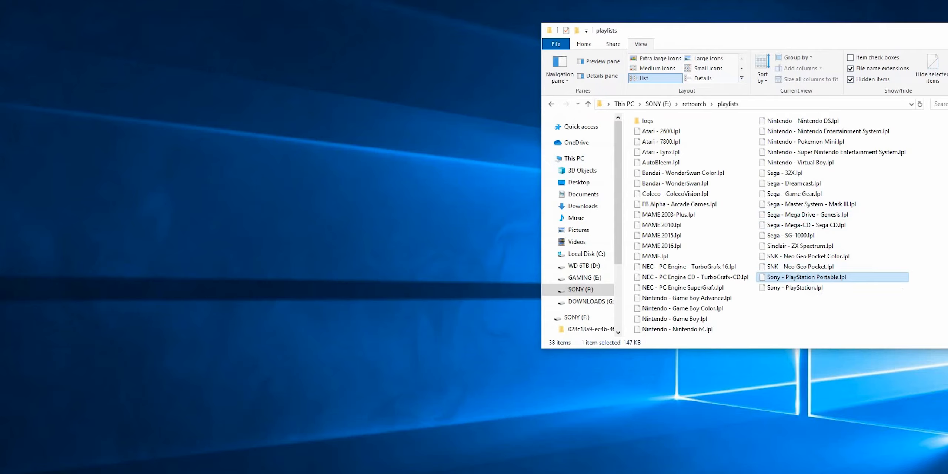
pyautogui.hotkey('alt', 'F4')
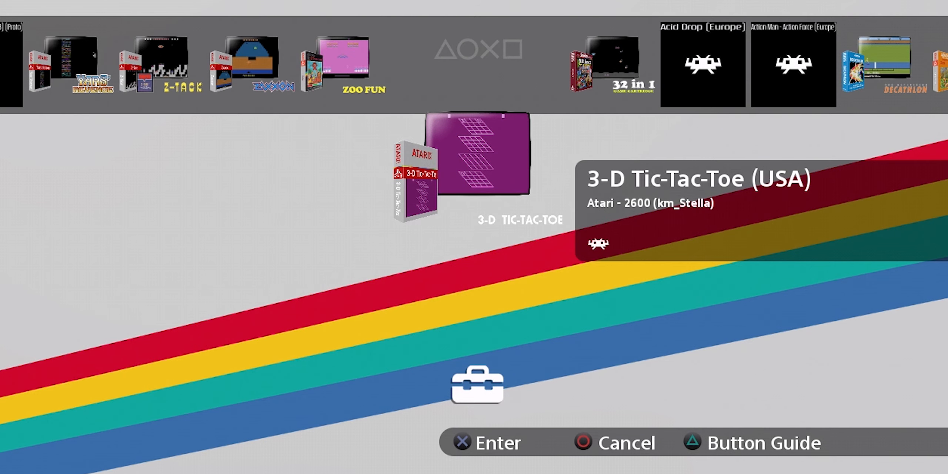
# - In AutoBleem, switch the RetroBoot platform to Sony - PlayStation Portable
pyautogui.press('Select')
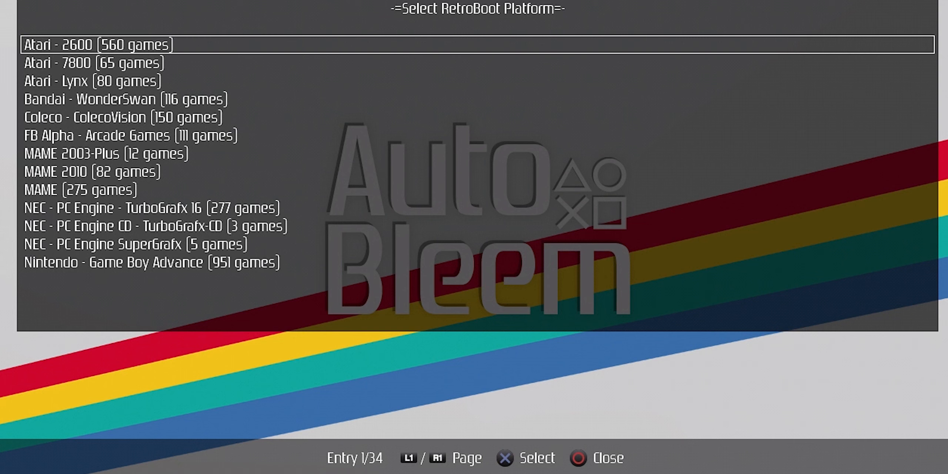
pyautogui.press('Up')
pyautogui.press('Up')
pyautogui.press('Up')
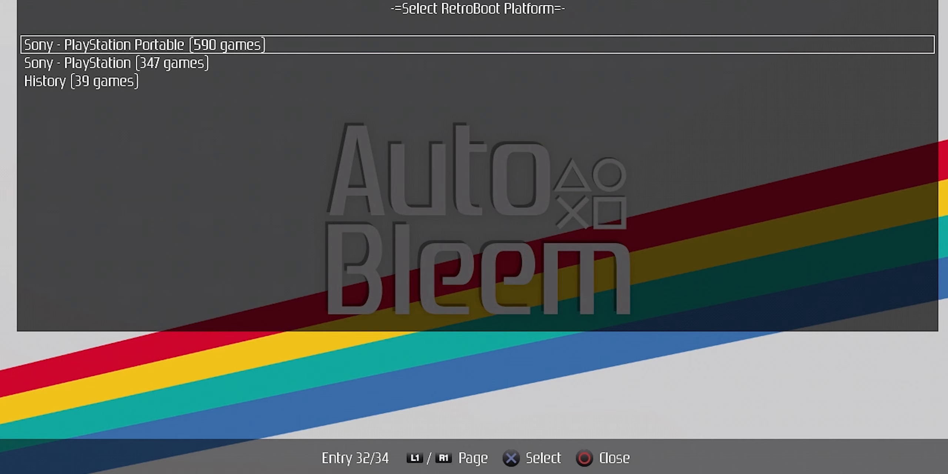
pyautogui.press('Return')
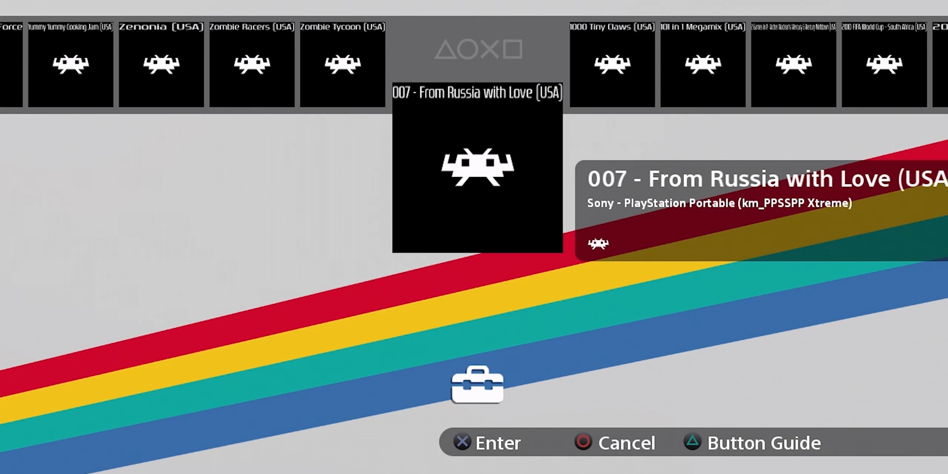
# - Browse backward through the PlayStation Portable games from 007 - From Russia with Love (USA) to Wizorb (USA)
pyautogui.press('Left')
pyautogui.press('Left')
pyautogui.press('Left')
pyautogui.press('Left')
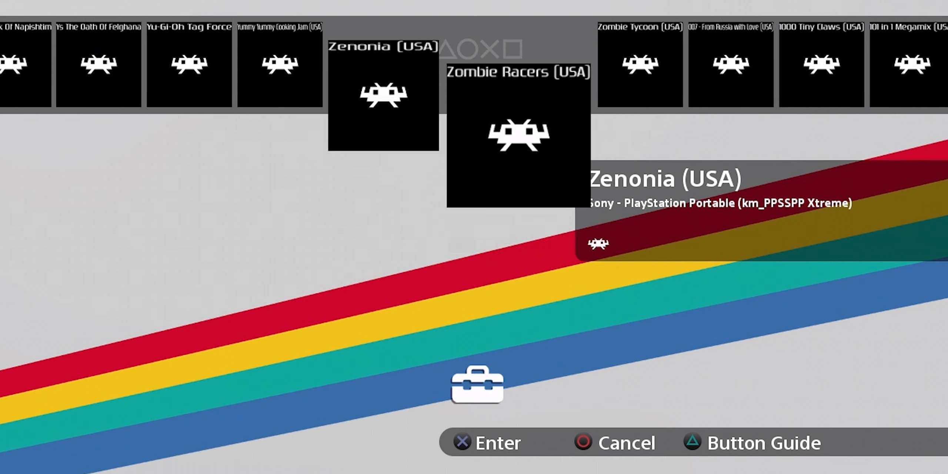
pyautogui.press('Left')
pyautogui.press('Left')
pyautogui.press('Left')
pyautogui.press('Left')
pyautogui.press('Left')
pyautogui.press('Left')
pyautogui.press('Left')
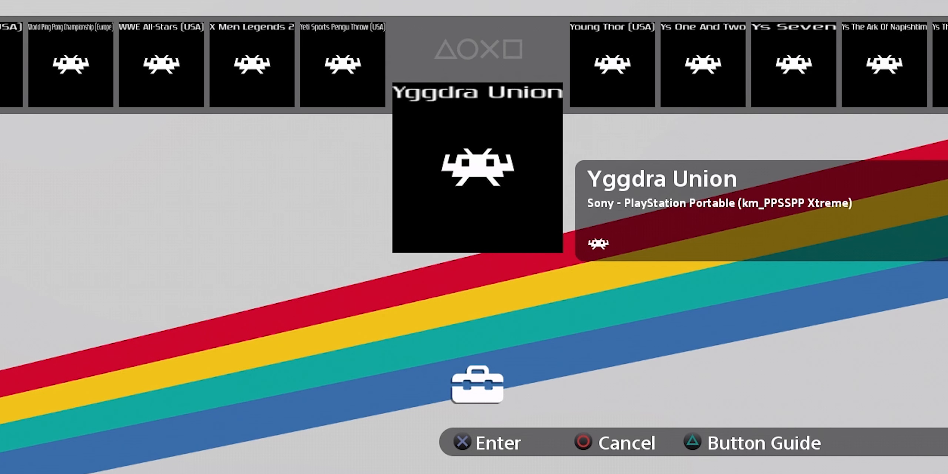
pyautogui.press('Left')
pyautogui.press('Left')
pyautogui.press('Left')
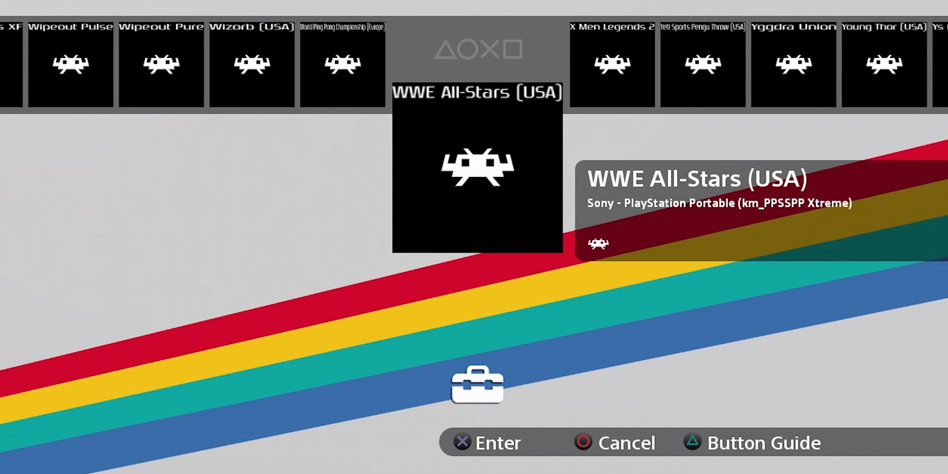
pyautogui.press('Left')
pyautogui.press('Left')
pyautogui.press('Left')
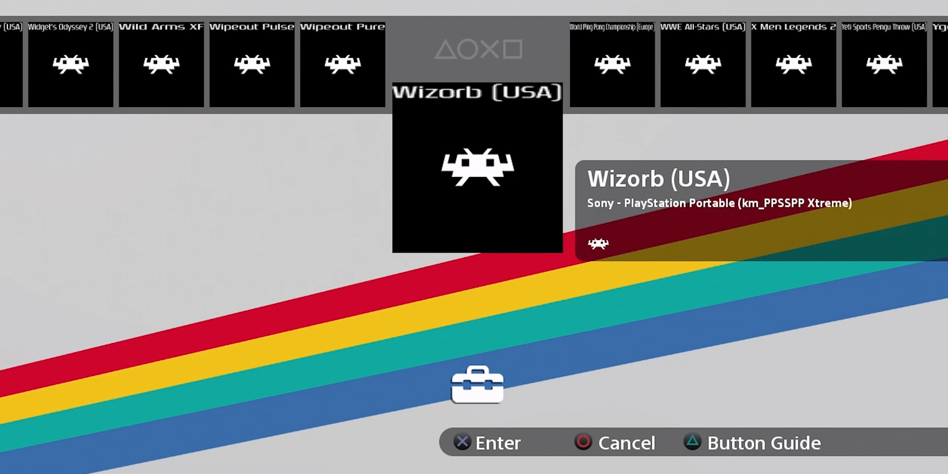